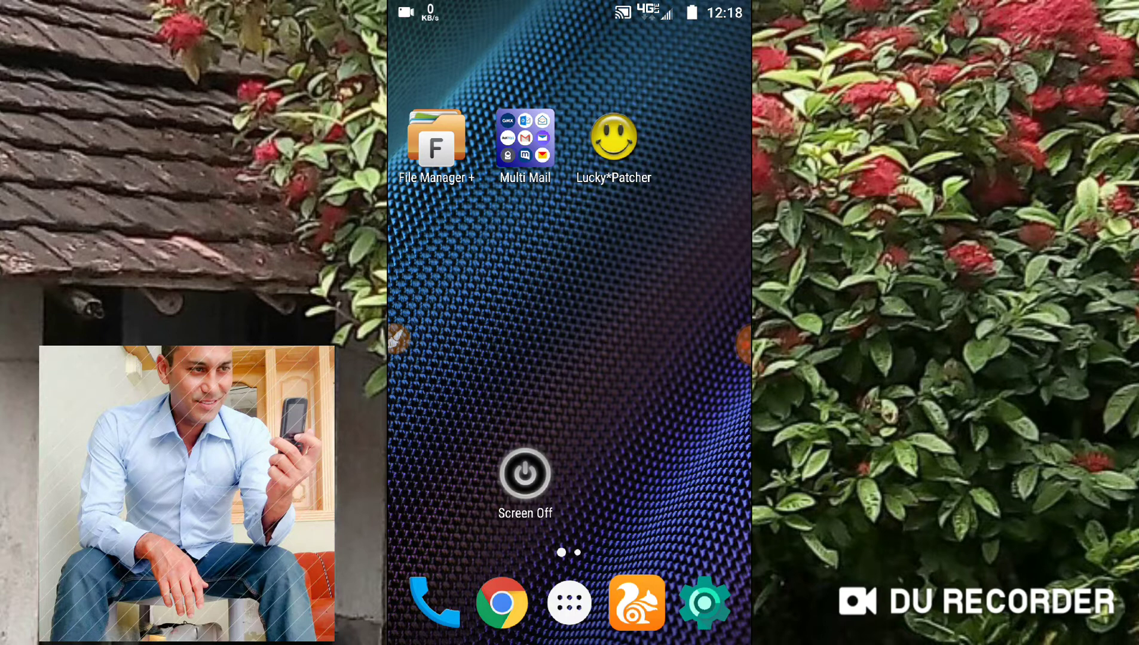
Step: Move the Lucky Patcher shortcut to mid-screen and place Multi Mail beside it
{"action": "left_click_drag", "start_coordinate": [614, 137], "coordinate": [614, 360]}
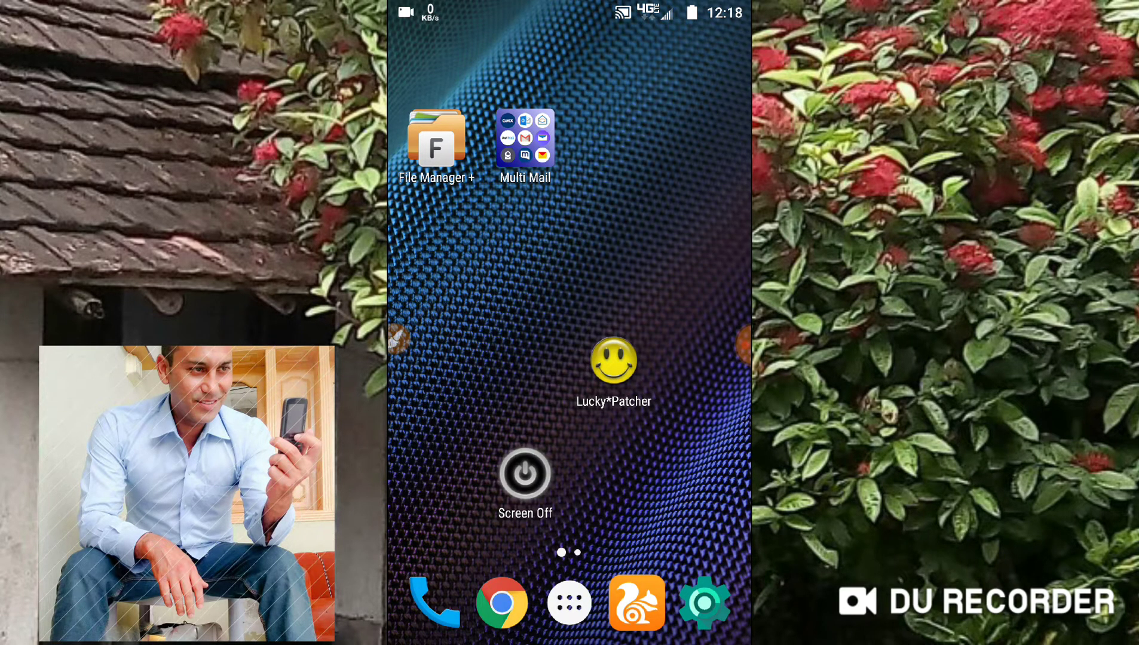
{"action": "mouse_move", "coordinate": [525, 138]}
{"action": "left_mouse_down"}
{"action": "mouse_move", "coordinate": [490, 300]}
{"action": "mouse_move", "coordinate": [525, 362]}
{"action": "left_mouse_up"}
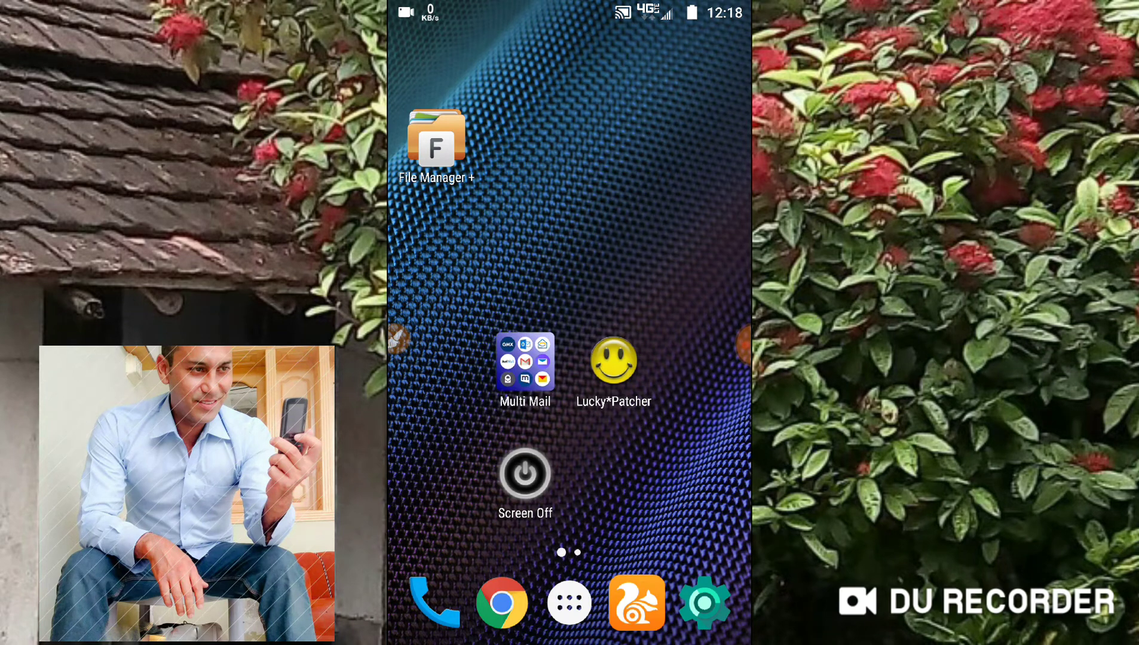
{"action": "left_click", "coordinate": [569, 602]}
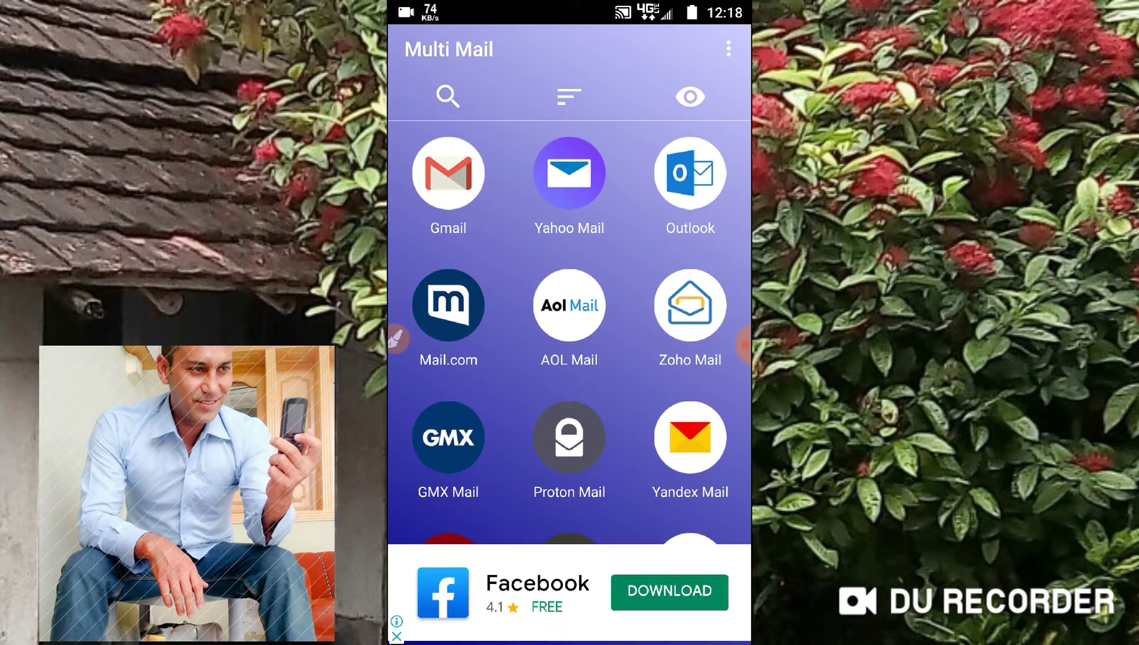
{"action": "left_click", "coordinate": [396, 339]}
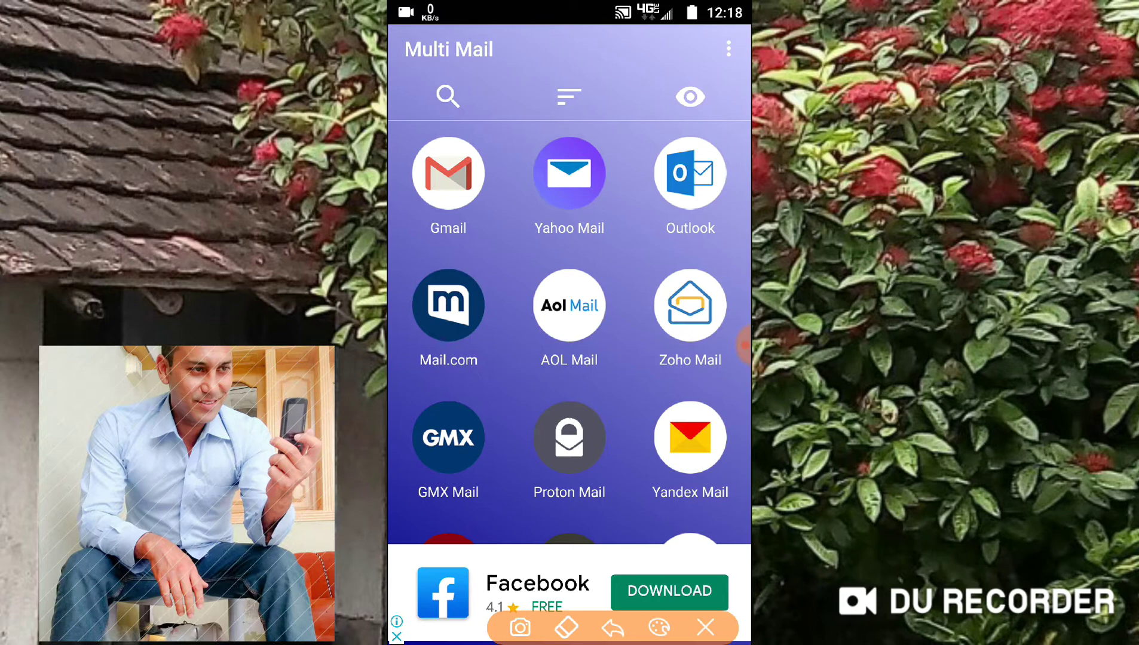
{"action": "mouse_move", "coordinate": [395, 559]}
{"action": "left_mouse_down"}
{"action": "mouse_move", "coordinate": [598, 586]}
{"action": "mouse_move", "coordinate": [502, 639]}
{"action": "mouse_move", "coordinate": [394, 561]}
{"action": "mouse_move", "coordinate": [400, 541]}
{"action": "left_mouse_up"}
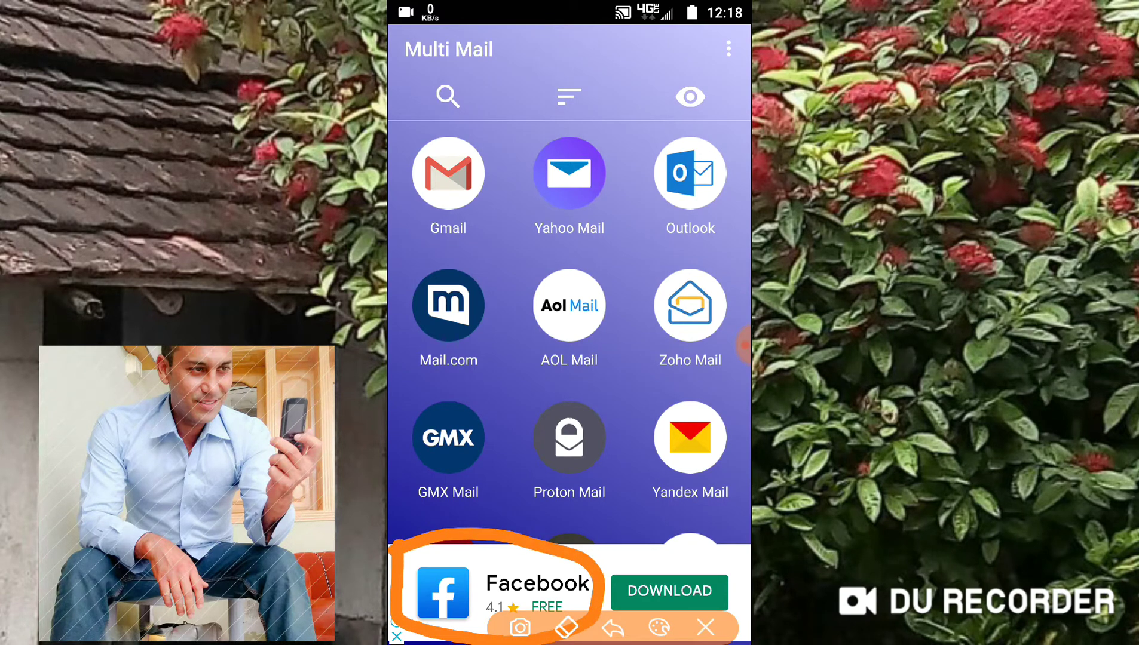
{"action": "key", "text": "Home"}
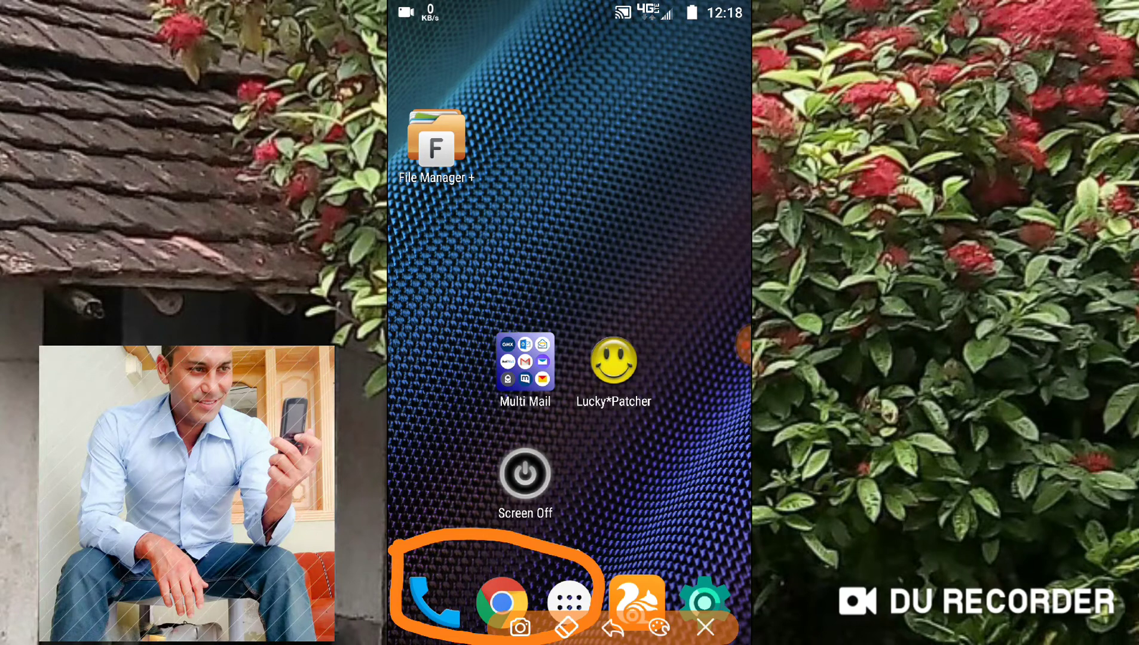
{"action": "left_click", "coordinate": [706, 628]}
Step: Rebuild Multi Mail with the 'APK without Google Ads' patch, removing 18 ad strings
{"action": "left_click", "coordinate": [613, 360]}
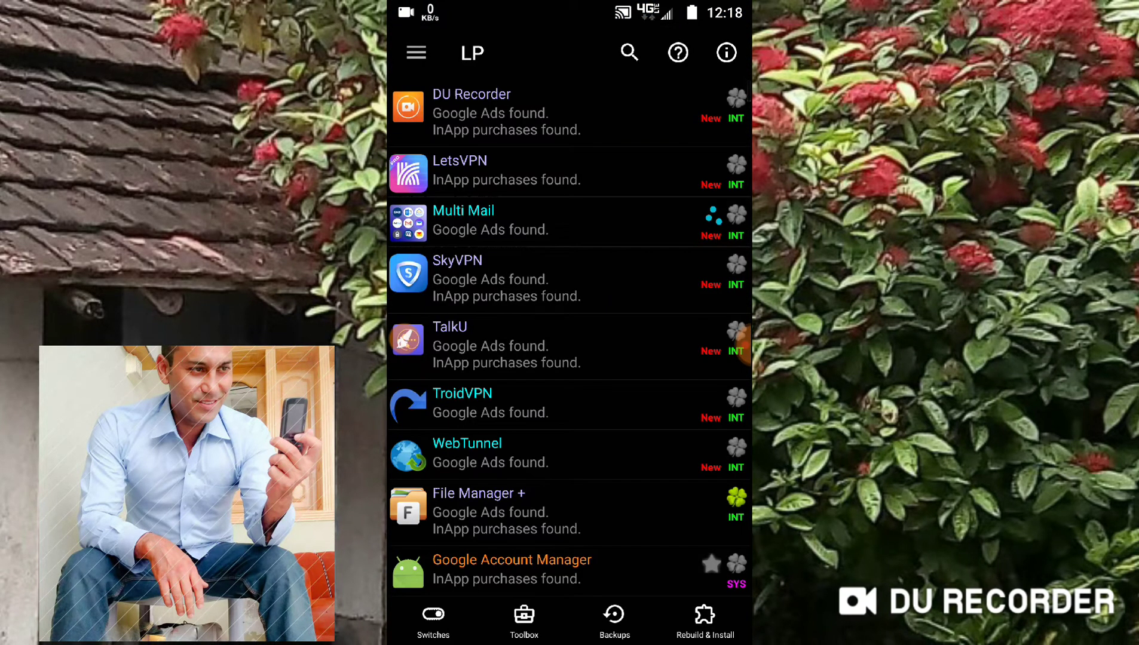
{"action": "left_click", "coordinate": [508, 221]}
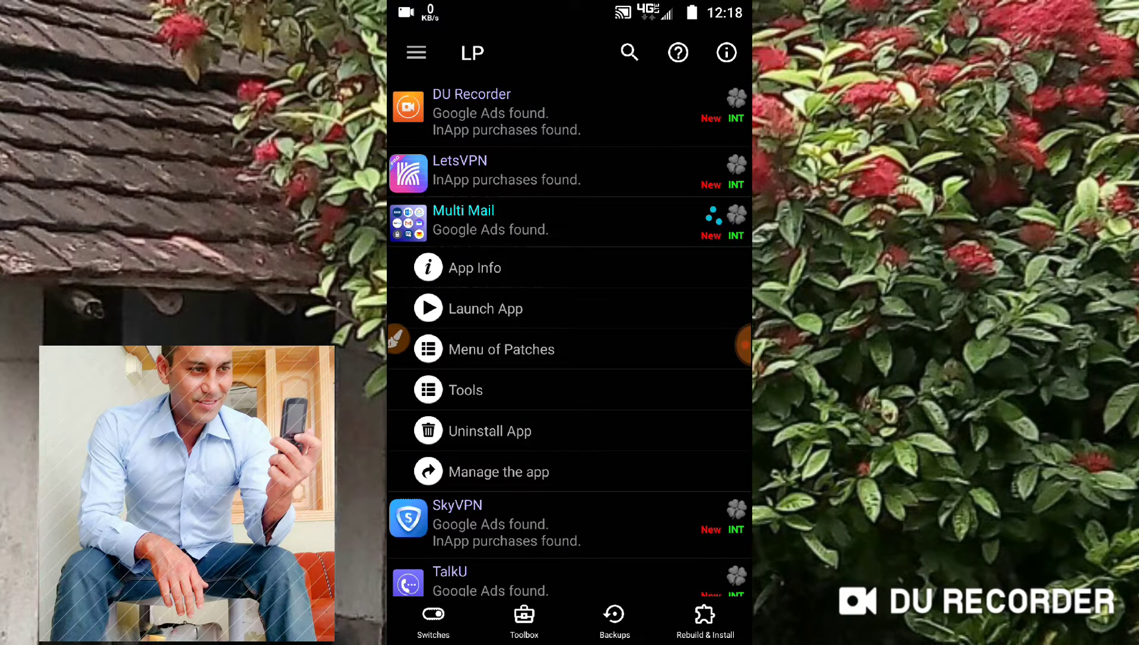
{"action": "left_click", "coordinate": [503, 349]}
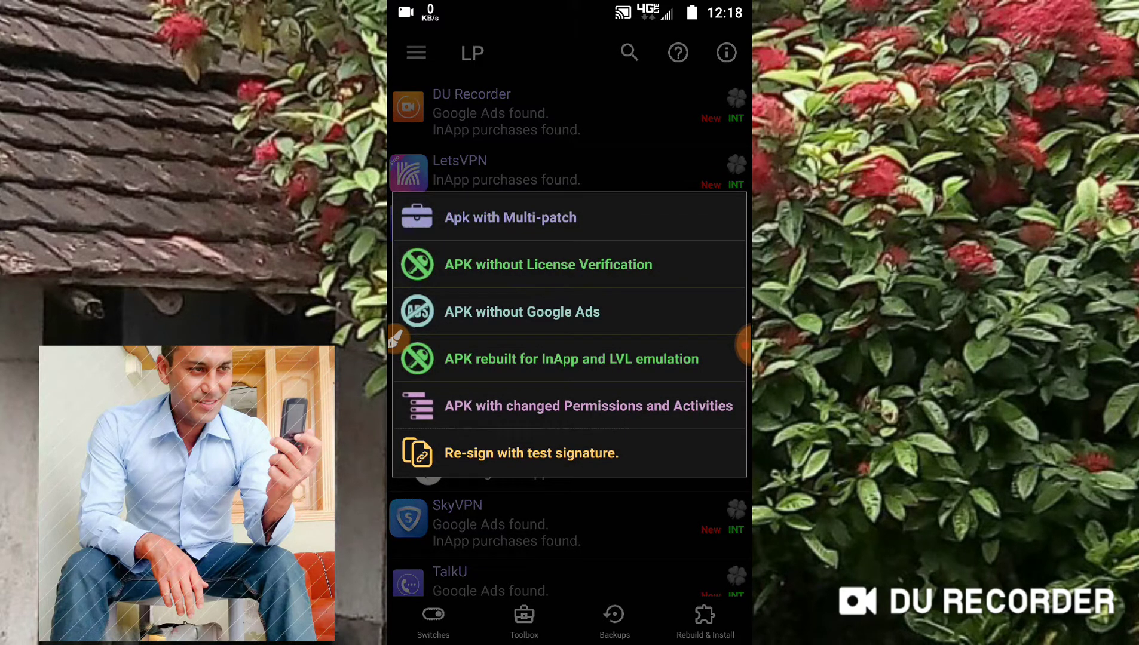
{"action": "left_click", "coordinate": [522, 312]}
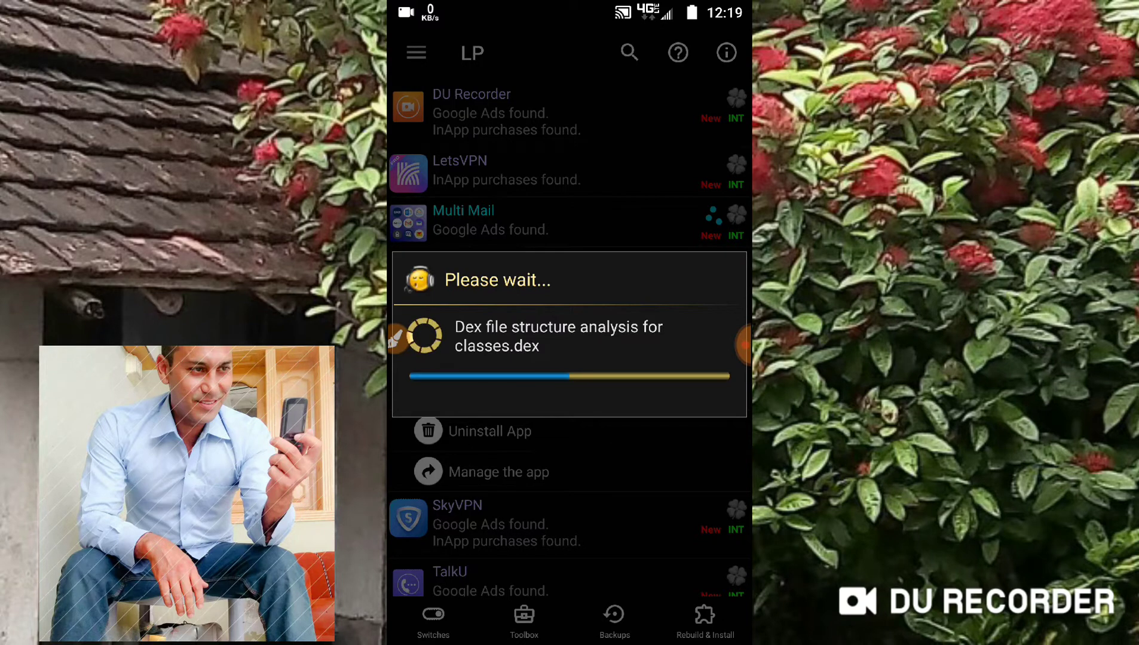
{"action": "left_click", "coordinate": [743, 345]}
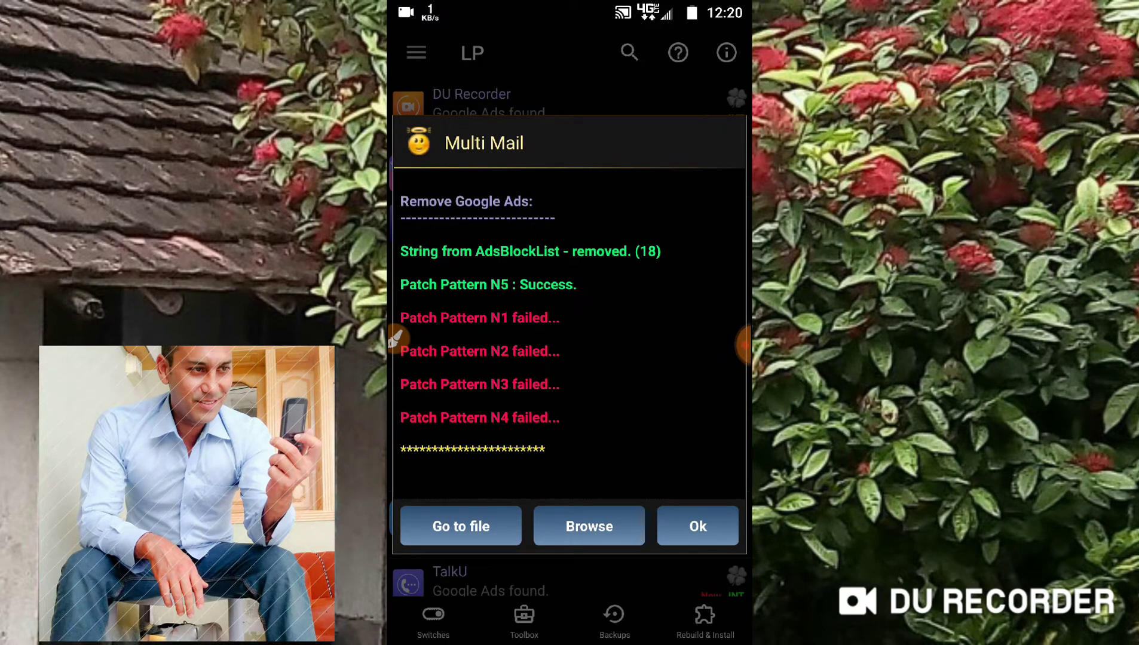
Step: Uninstall the original Multi Mail and install the ad-free rebuild as OneMail
{"action": "left_click", "coordinate": [461, 526]}
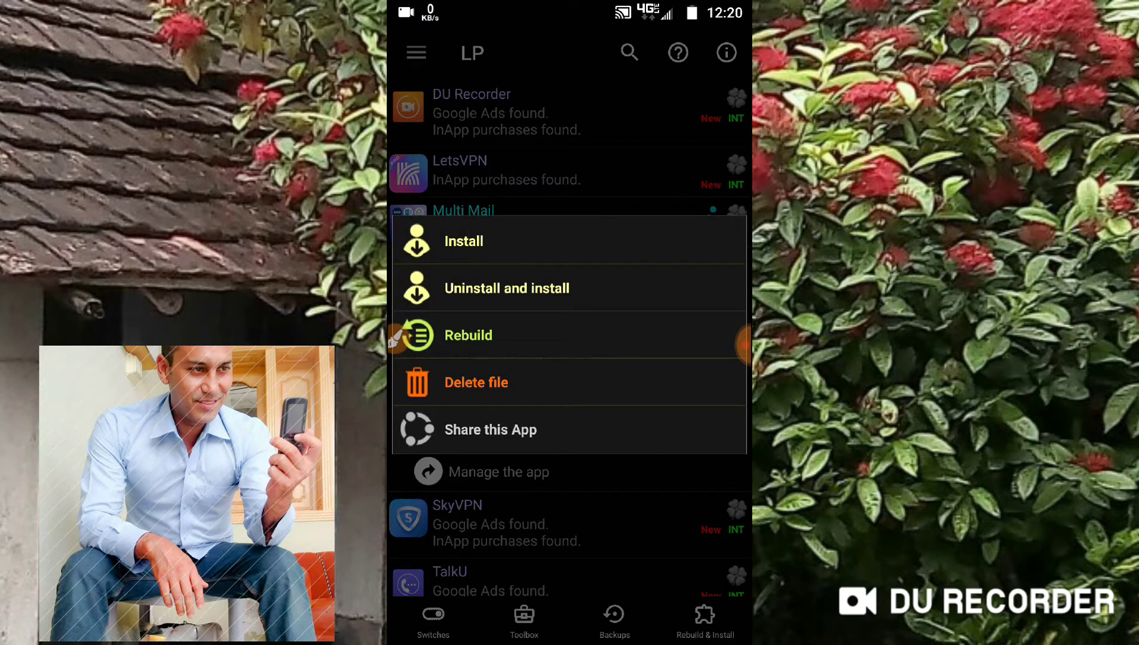
{"action": "left_click", "coordinate": [506, 288]}
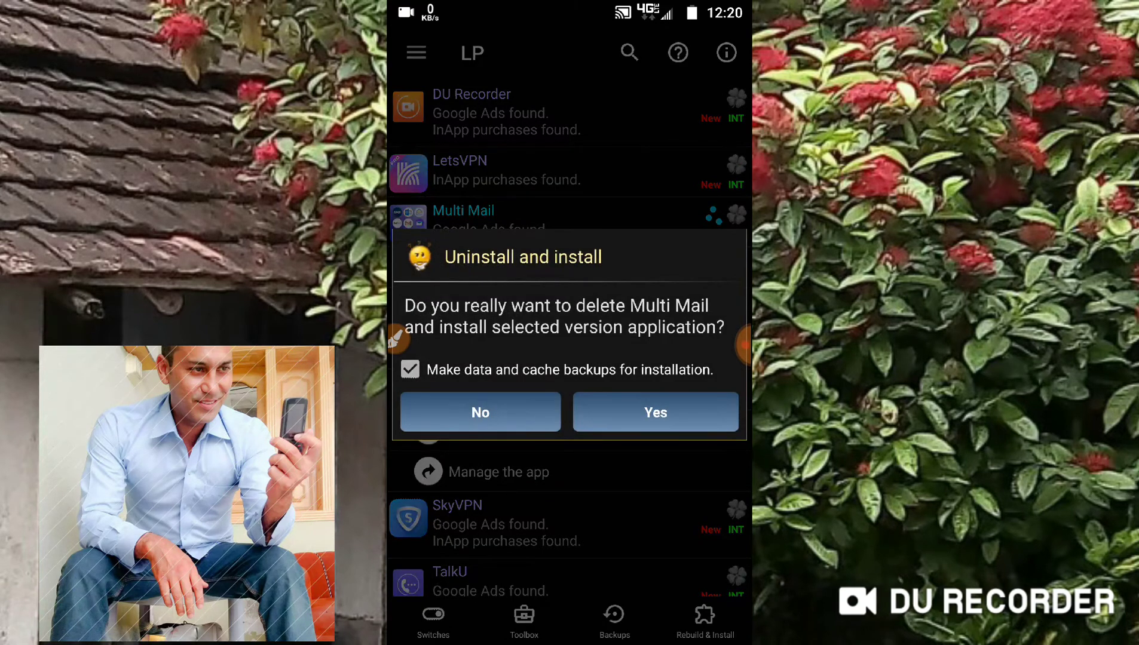
{"action": "left_click", "coordinate": [656, 412]}
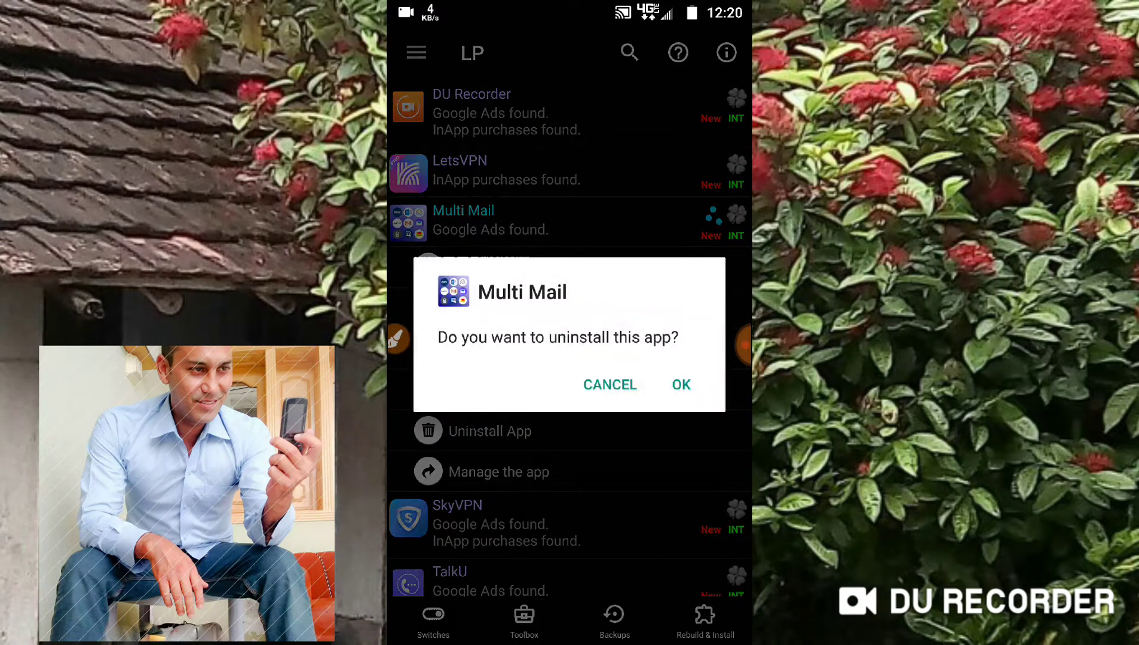
{"action": "left_click", "coordinate": [681, 385]}
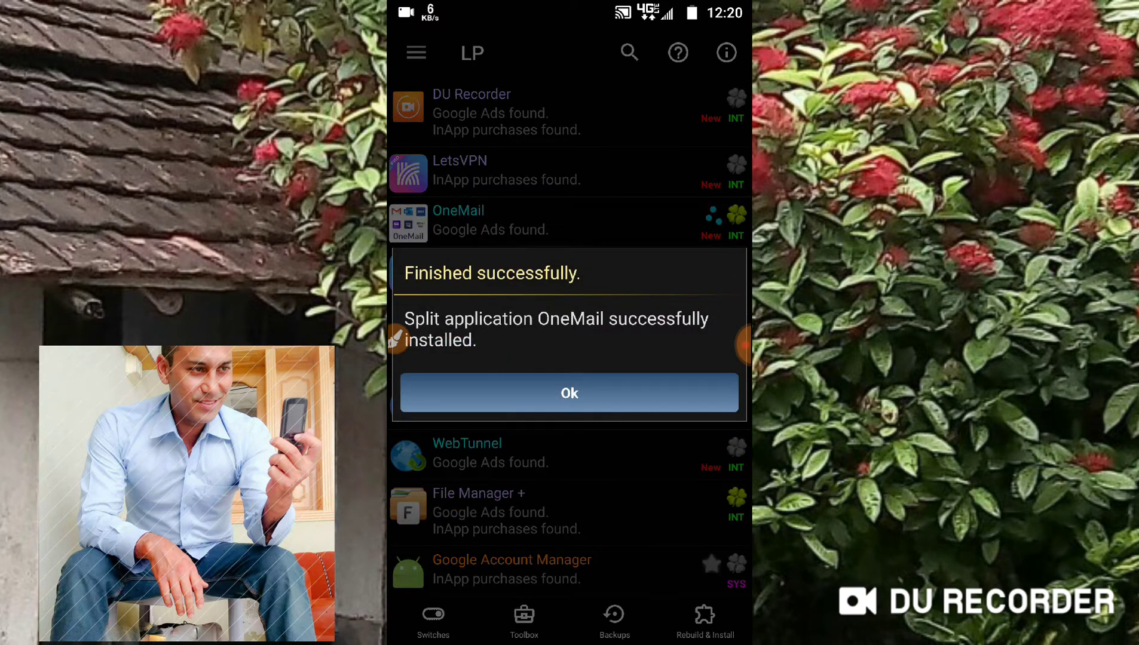
{"action": "left_click", "coordinate": [569, 393]}
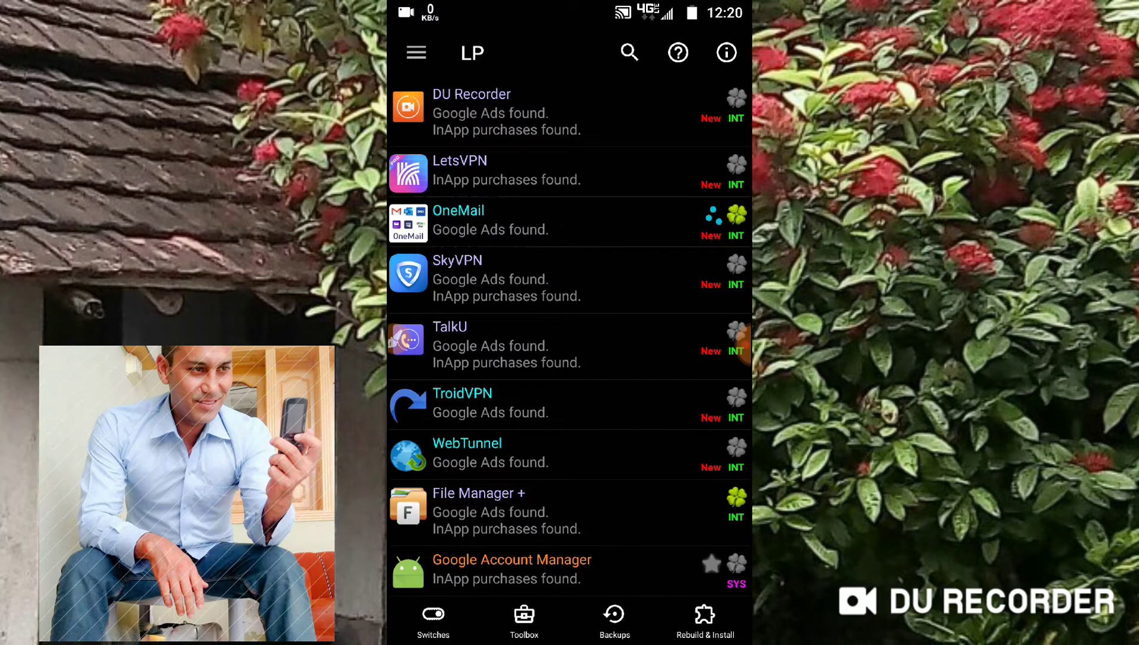
Step: Add a OneMail shortcut from the app drawer to the home screen and launch it
{"action": "key", "text": "Home"}
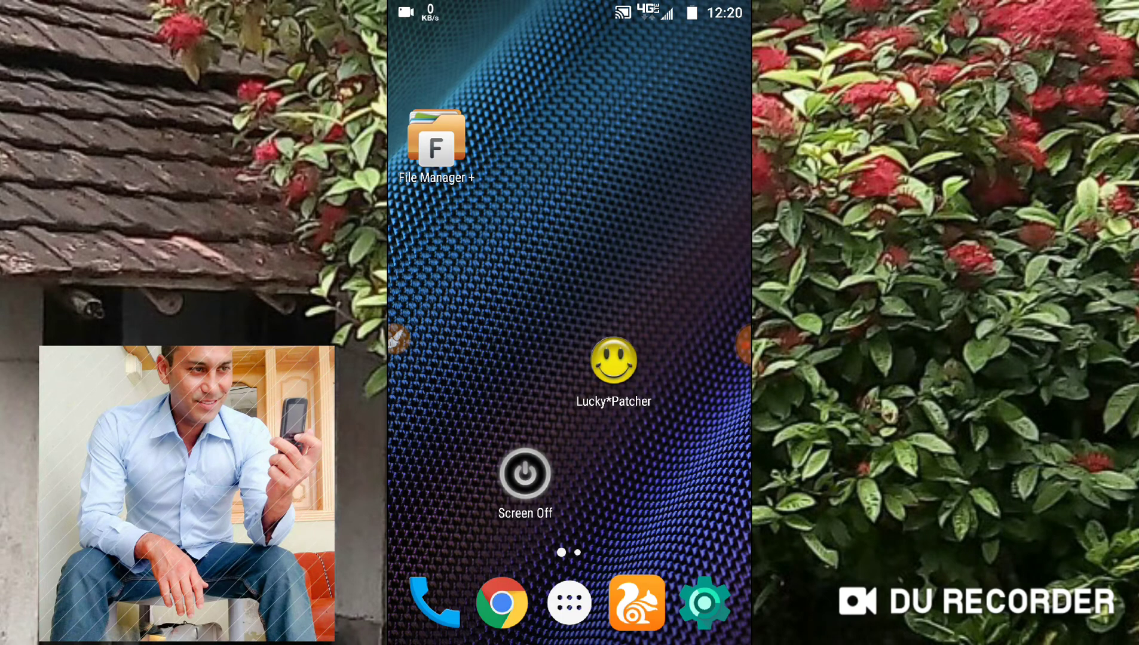
{"action": "left_click", "coordinate": [569, 603]}
{"action": "left_click_drag", "start_coordinate": [527, 445], "coordinate": [526, 247]}
{"action": "left_click", "coordinate": [526, 247]}
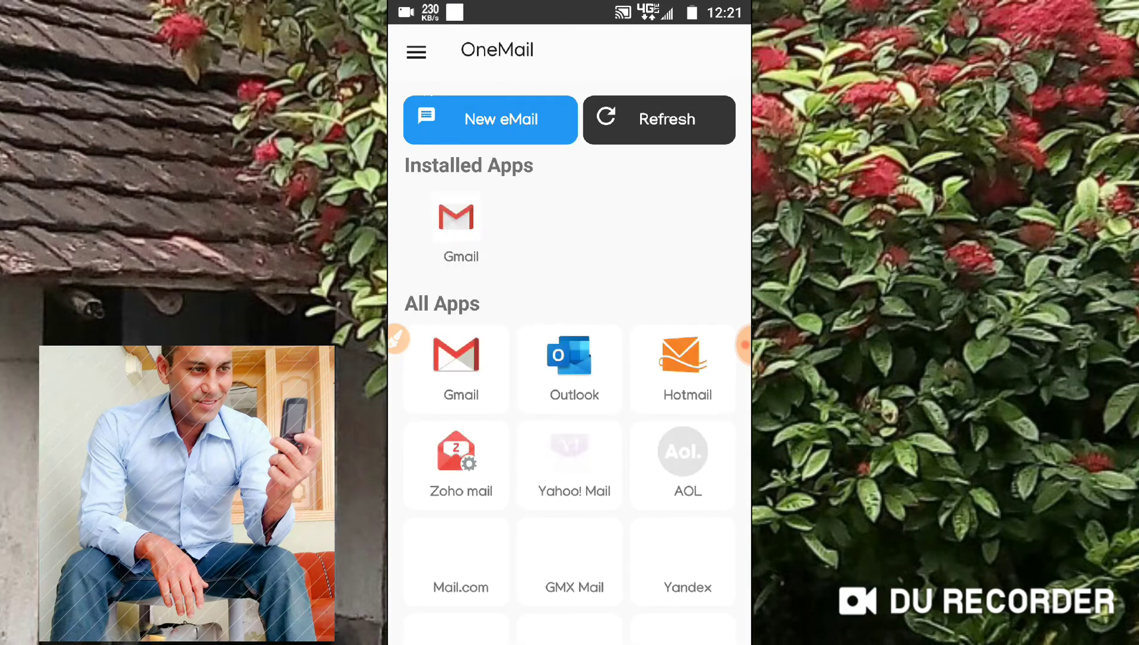
Step: Browse OneMail's ad-free article feed, opening a Mobizen tutorial, then return home
{"action": "scroll", "coordinate": [570, 359], "scroll_direction": "down", "scroll_amount": 10}
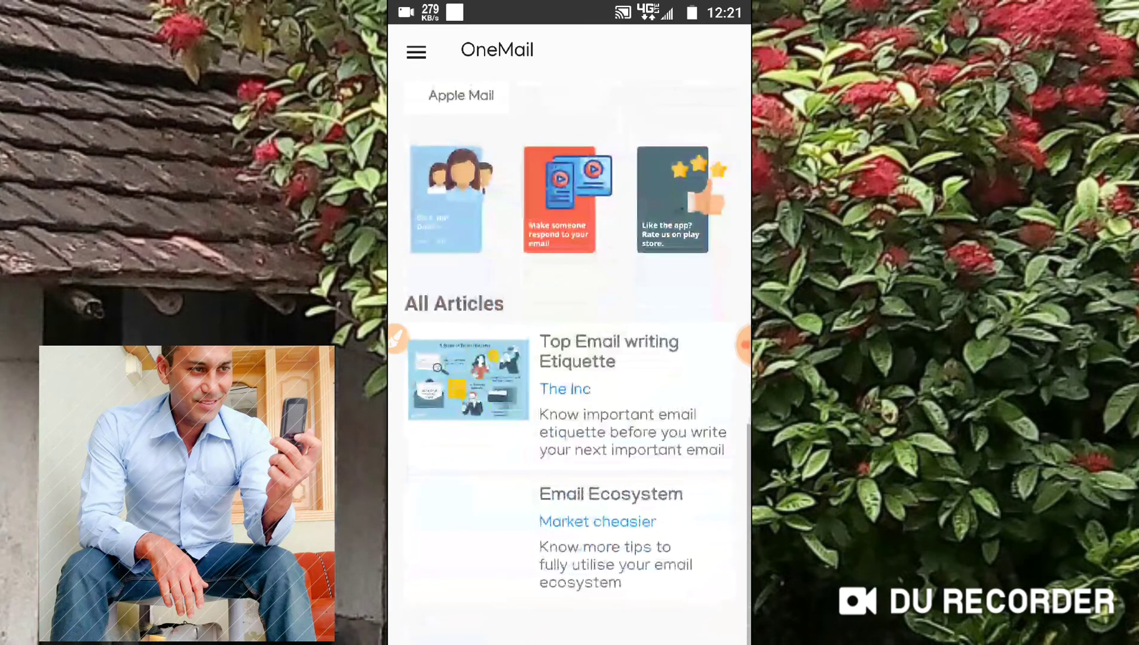
{"action": "left_click", "coordinate": [398, 340]}
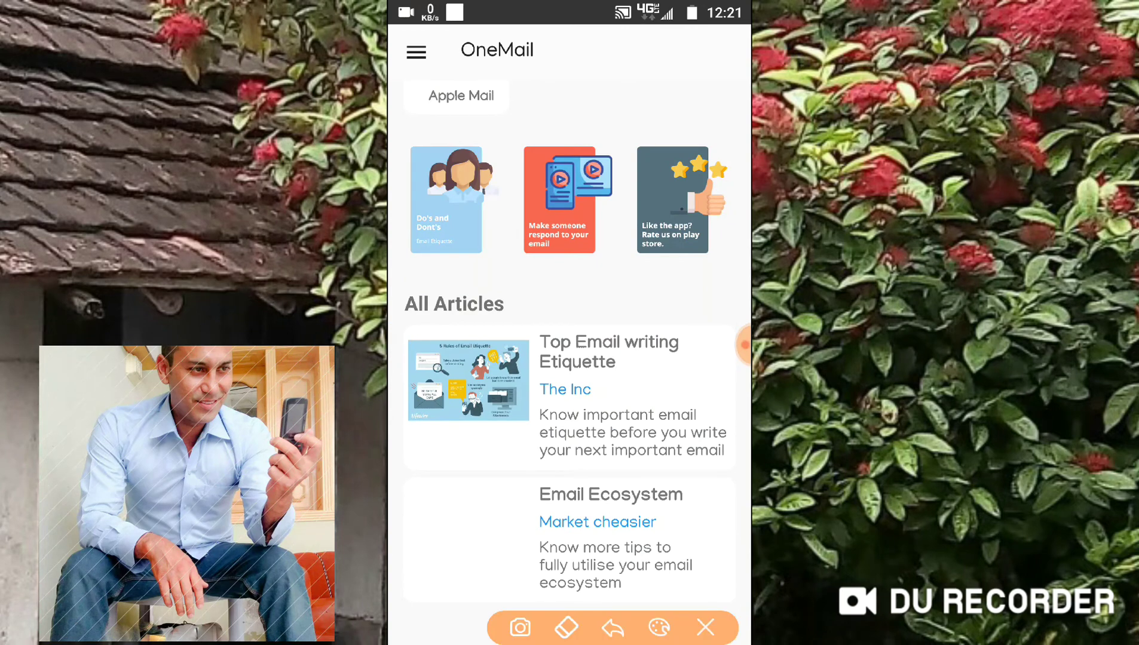
{"action": "left_click_drag", "start_coordinate": [455, 571], "coordinate": [592, 643]}
{"action": "left_click_drag", "start_coordinate": [469, 643], "coordinate": [494, 534]}
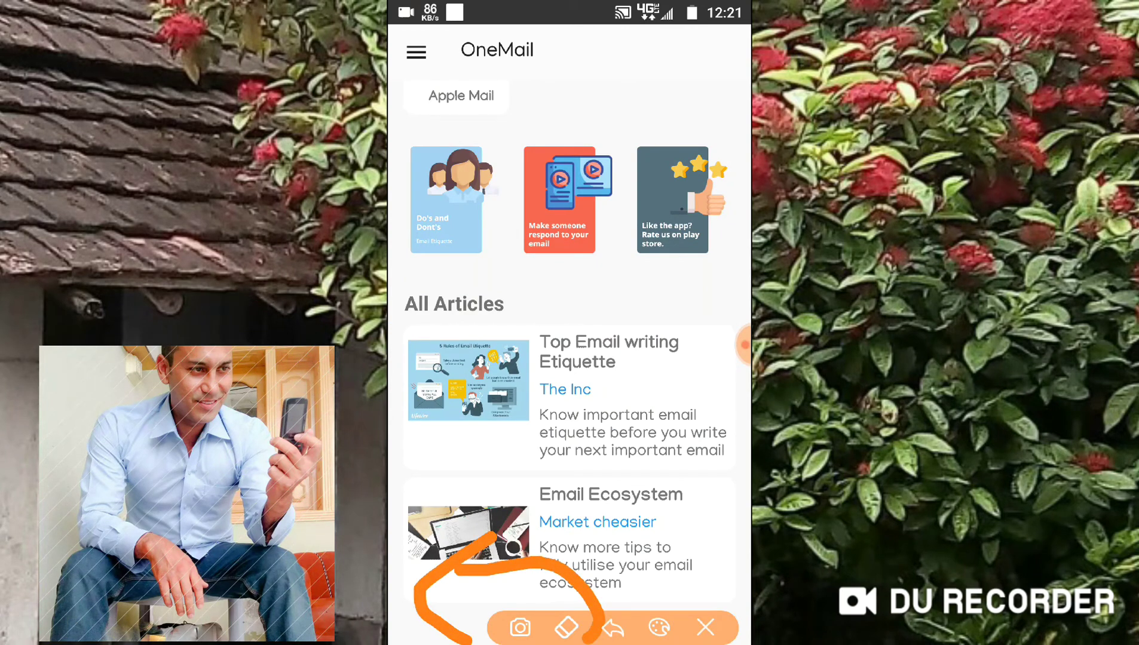
{"action": "left_click", "coordinate": [706, 628]}
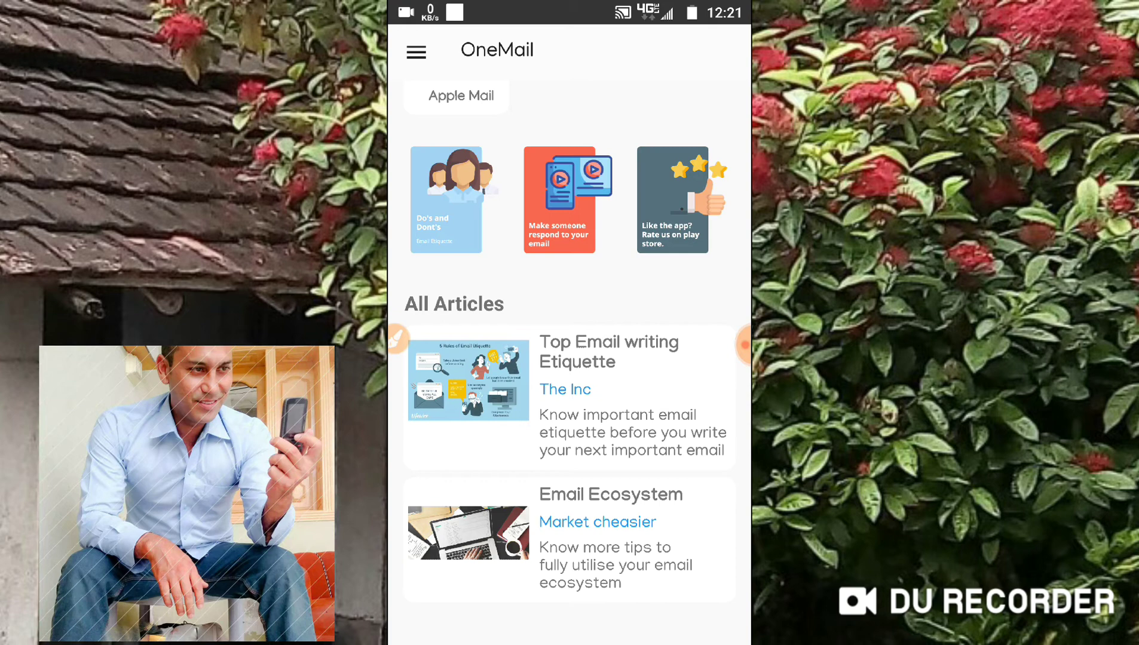
{"action": "key", "text": "Home"}
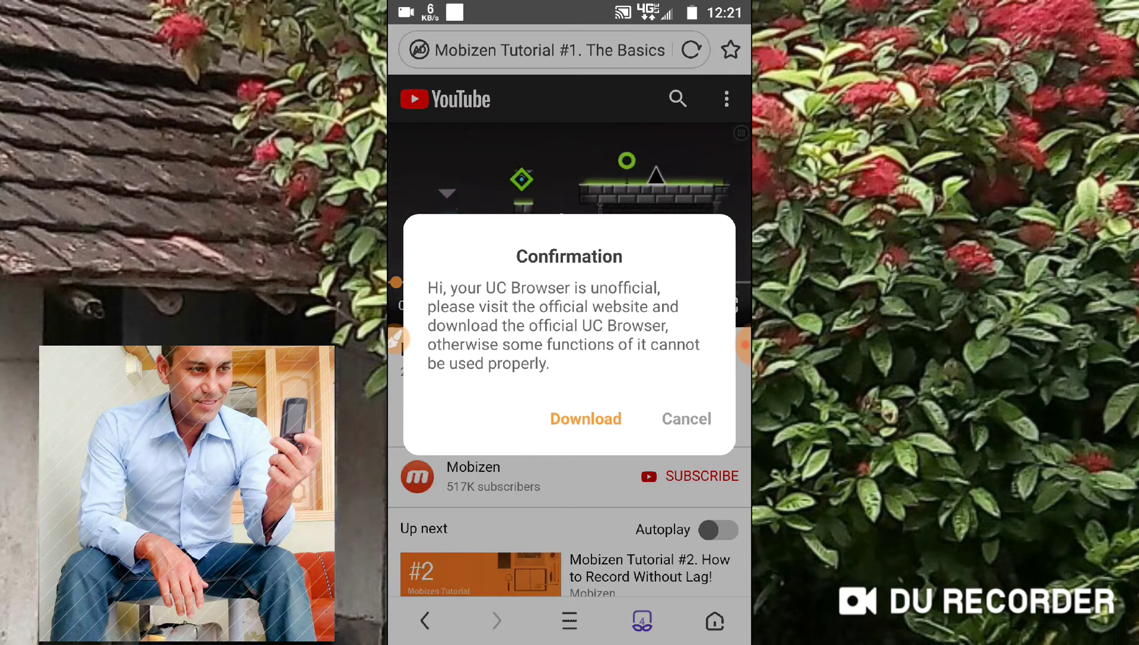
{"action": "key", "text": "Escape"}
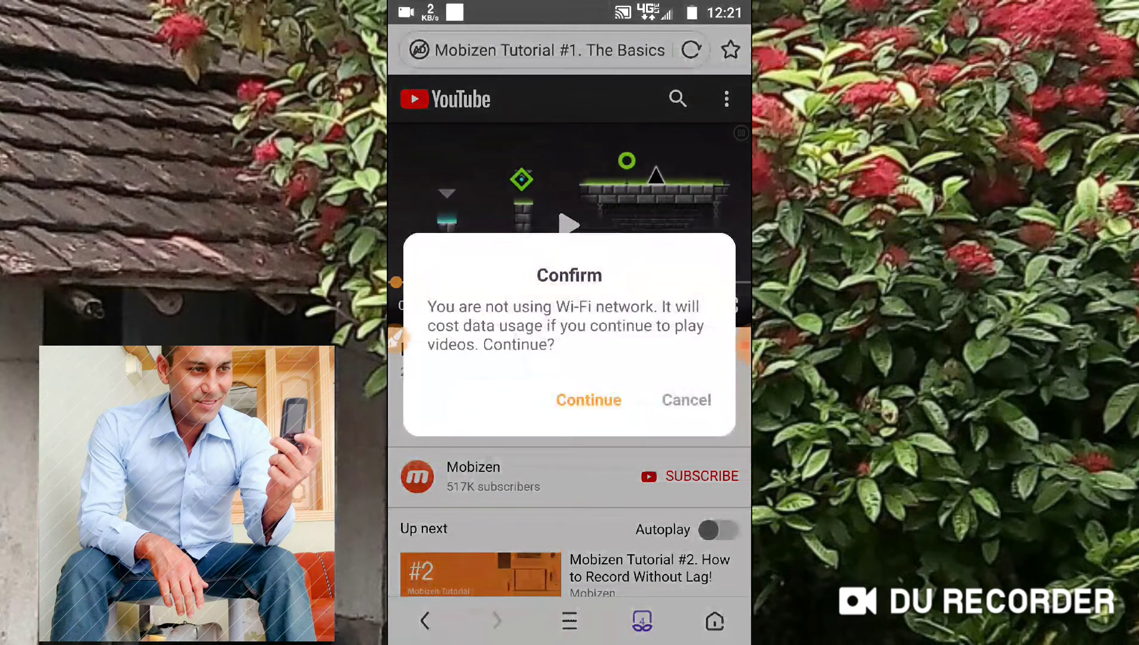
{"action": "key", "text": "super"}
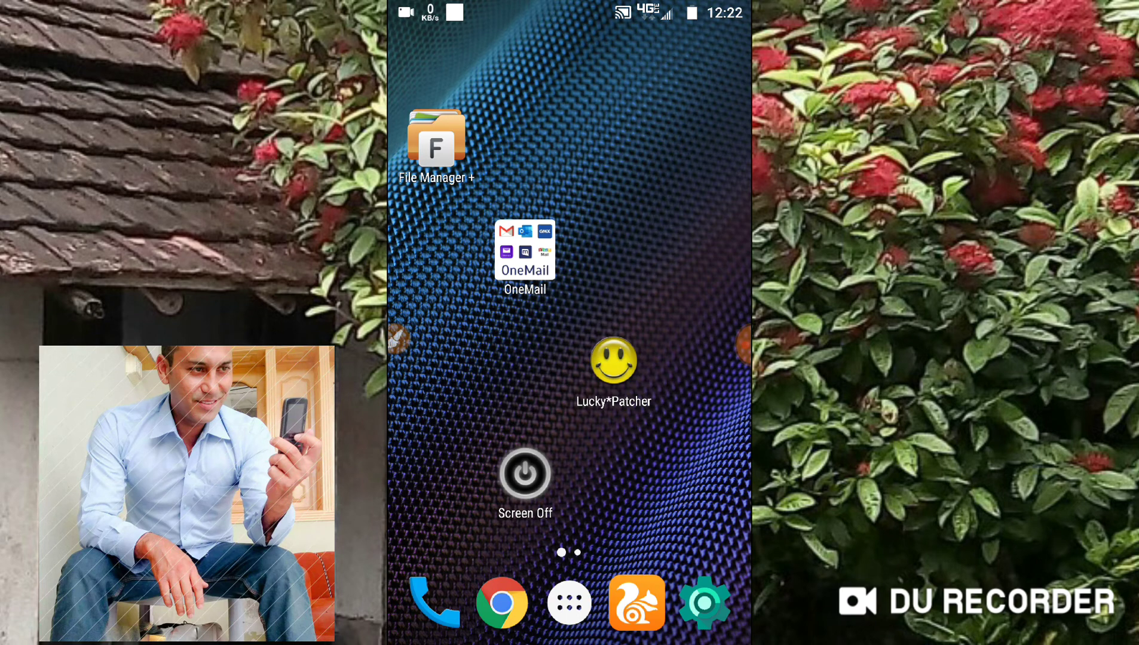
{"action": "left_click", "coordinate": [569, 603]}
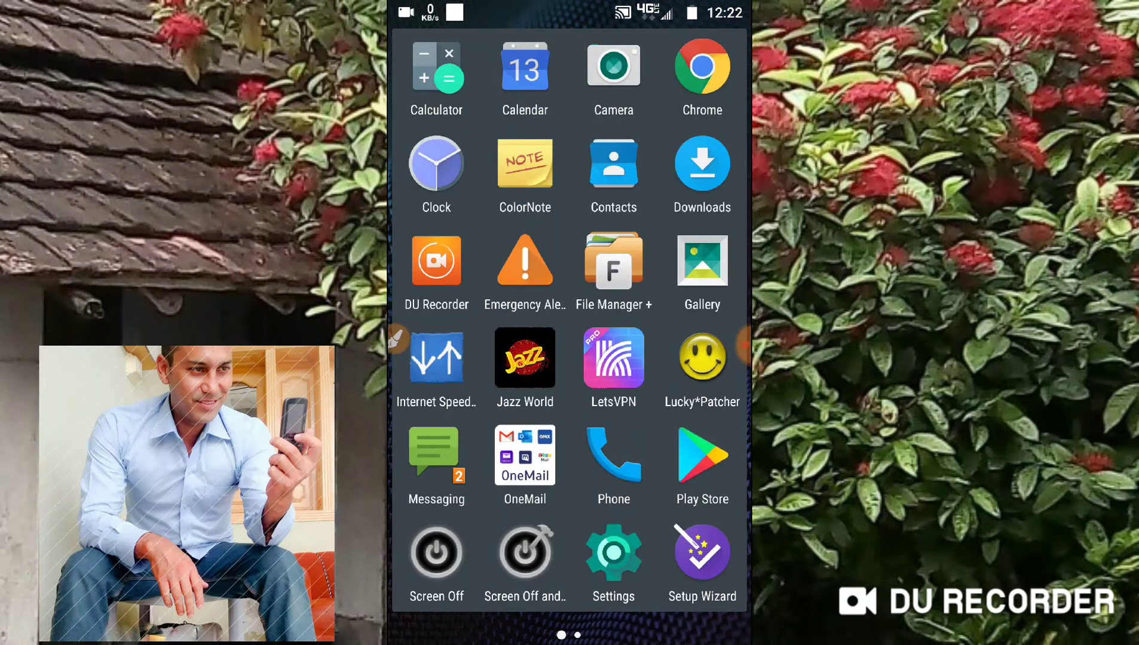
{"action": "left_click_drag", "start_coordinate": [687, 359], "coordinate": [449, 359]}
{"action": "left_click", "coordinate": [614, 66]}
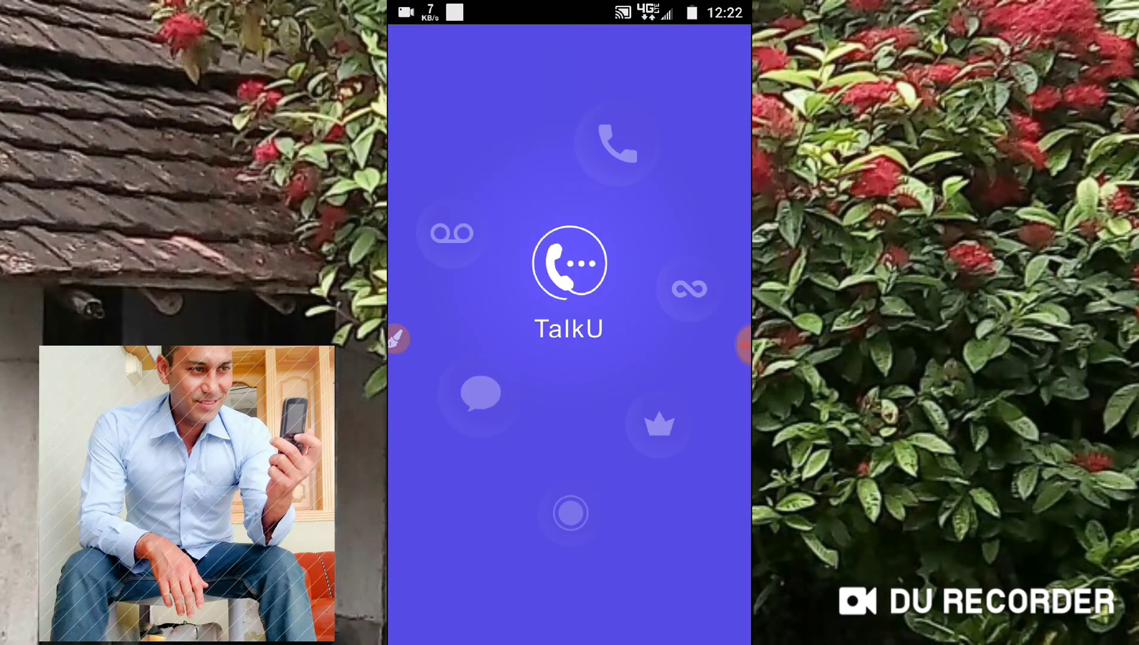
{"action": "left_click", "coordinate": [714, 621]}
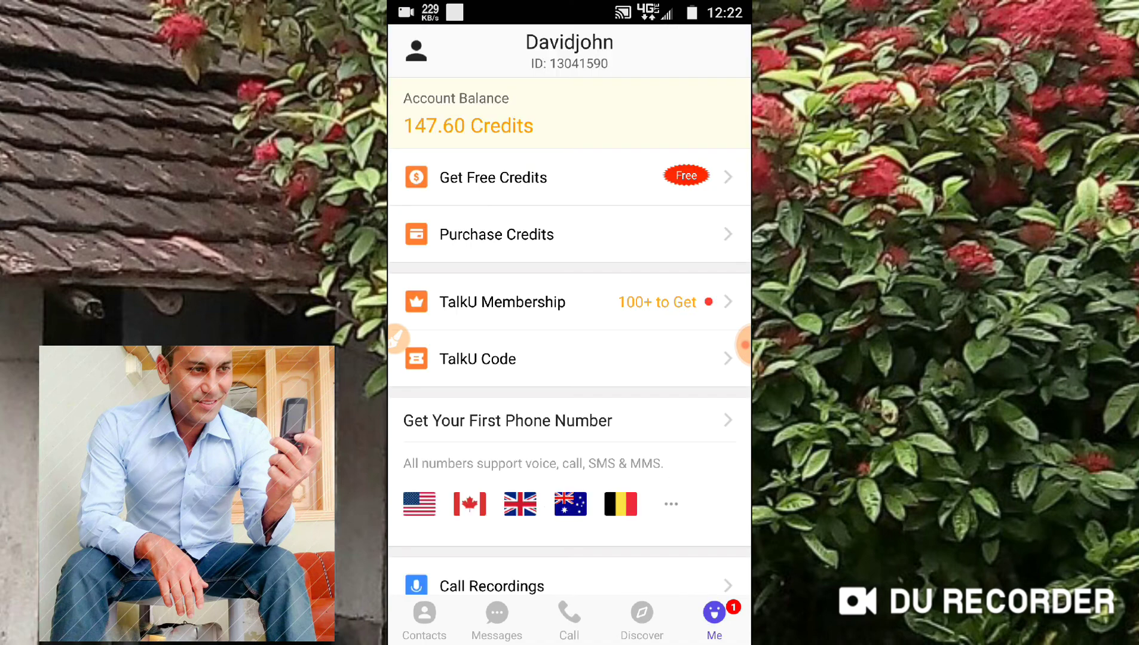
{"action": "key", "text": "Home"}
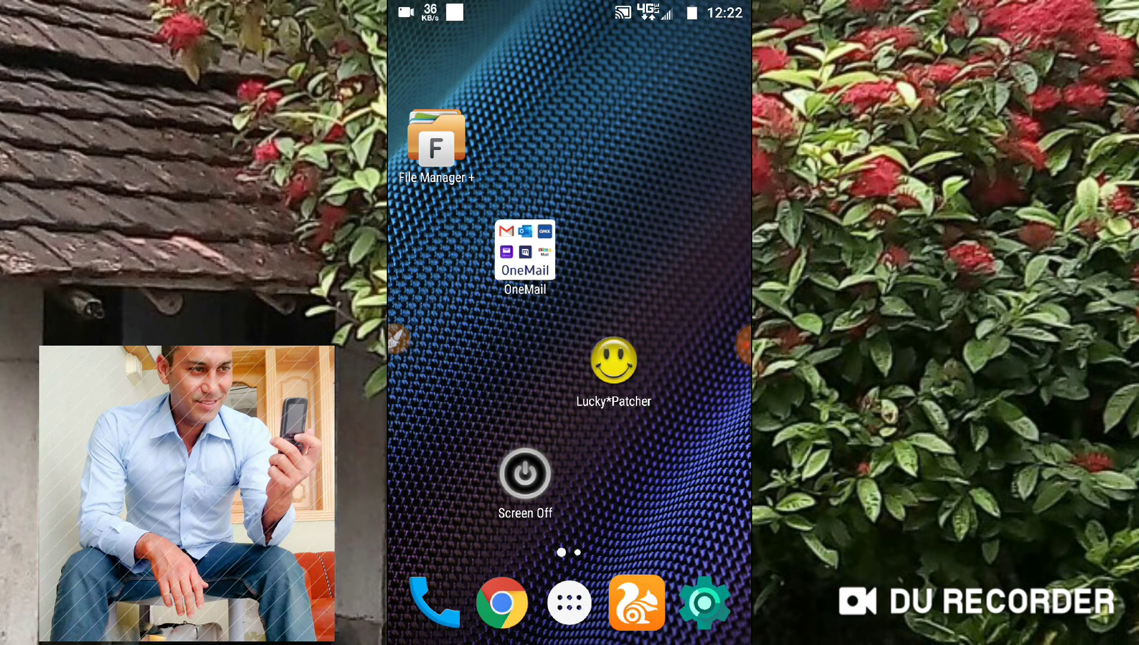